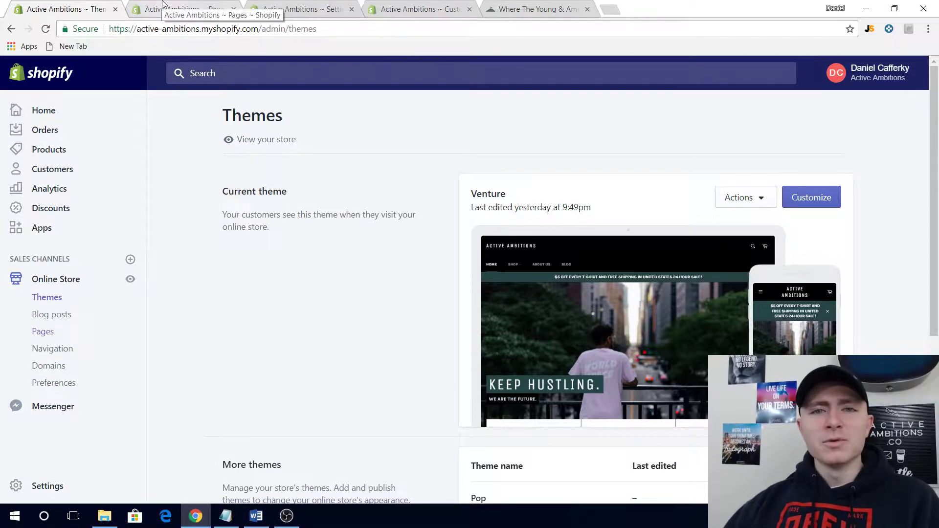
From the Pages list, start a new page using the page.contact template suffix.
click(186, 5)
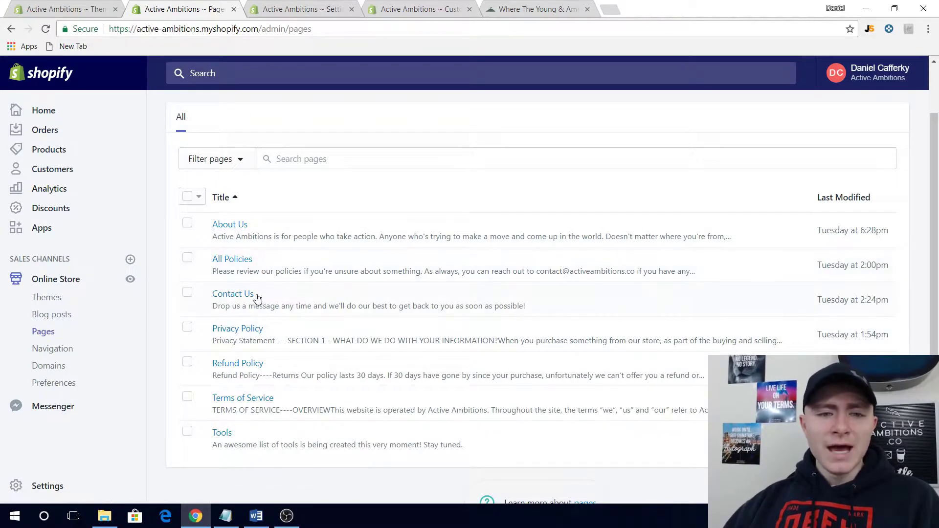
scroll(245, 301, down, 1)
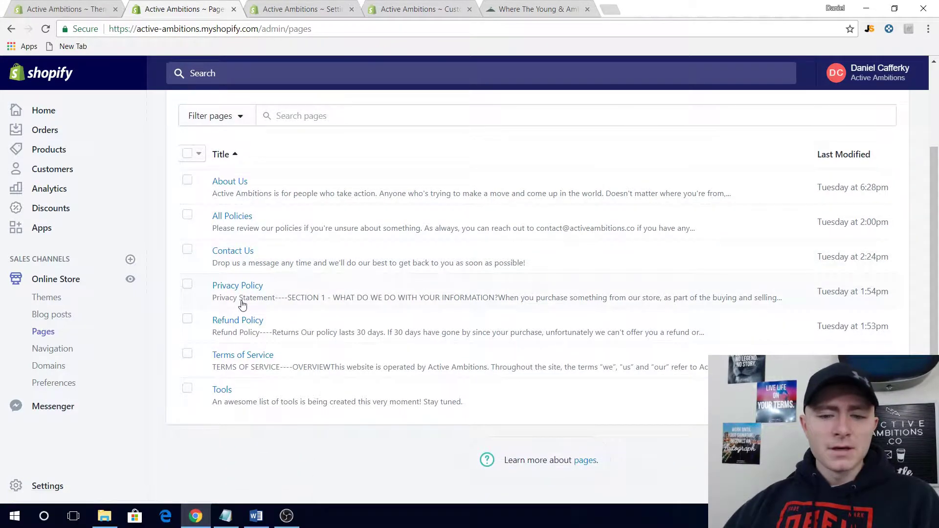
scroll(242, 304, up, 2)
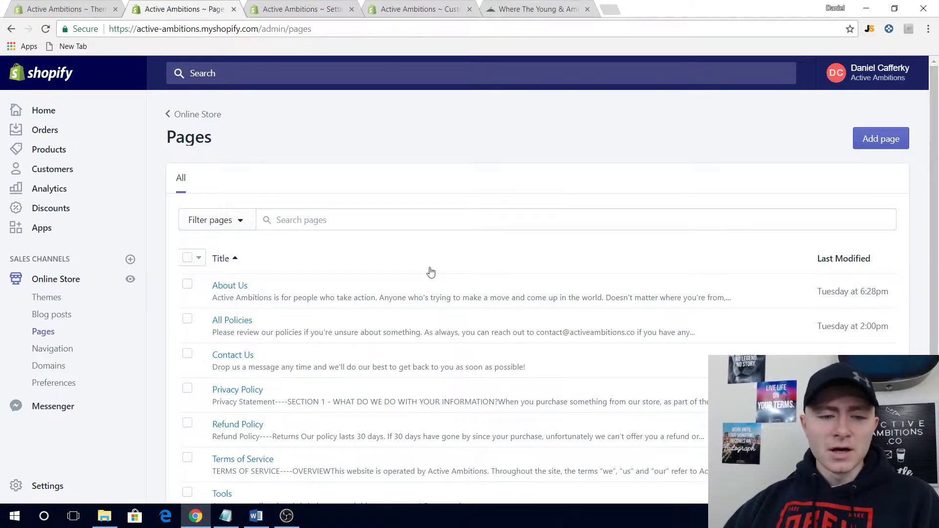
click(878, 141)
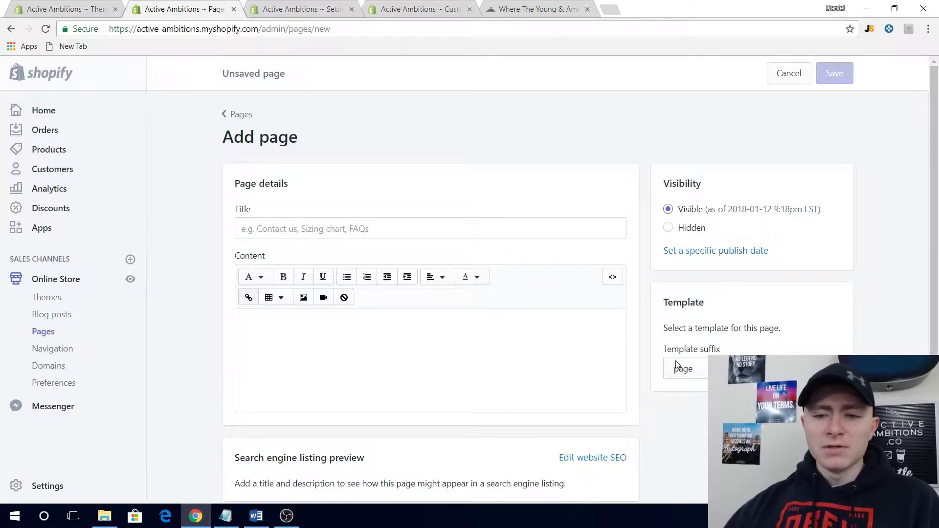
click(700, 372)
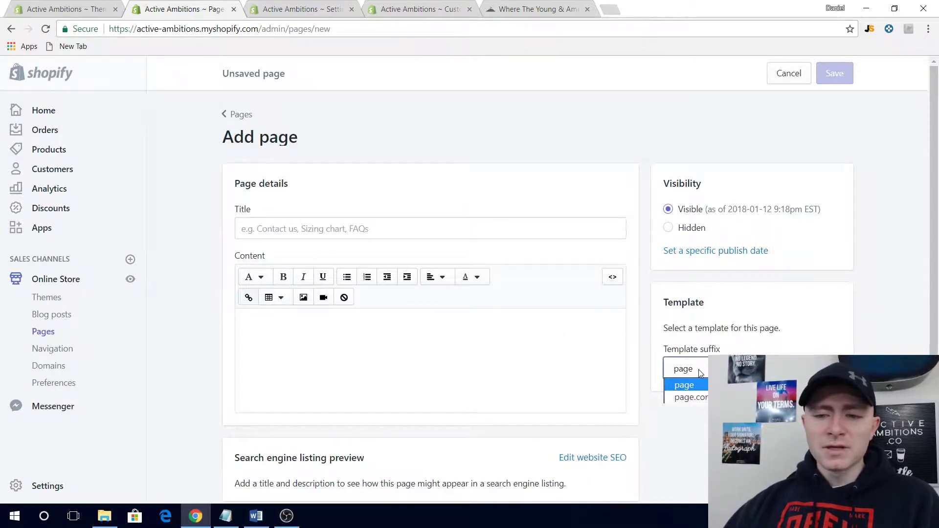
click(681, 398)
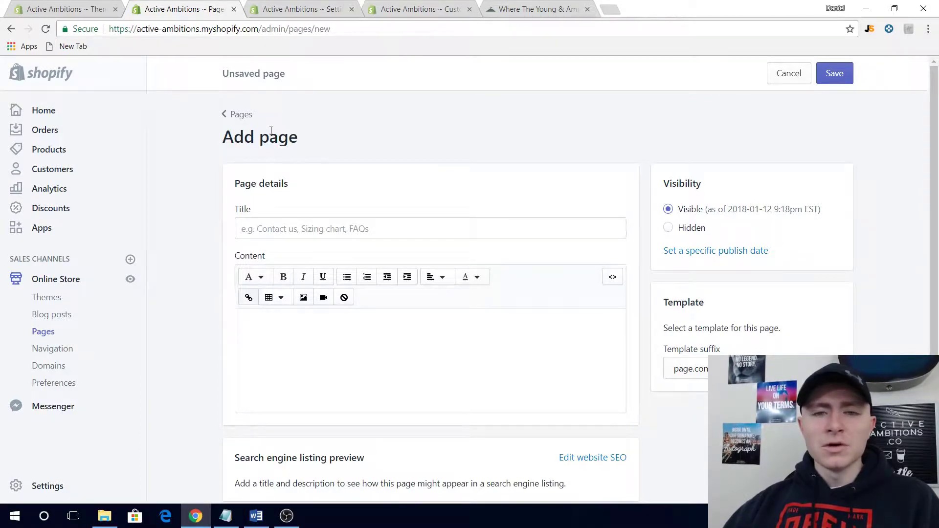
Scroll the live storefront home page to the footer's About Us, Blog, Contact Us and All Policies links.
click(540, 8)
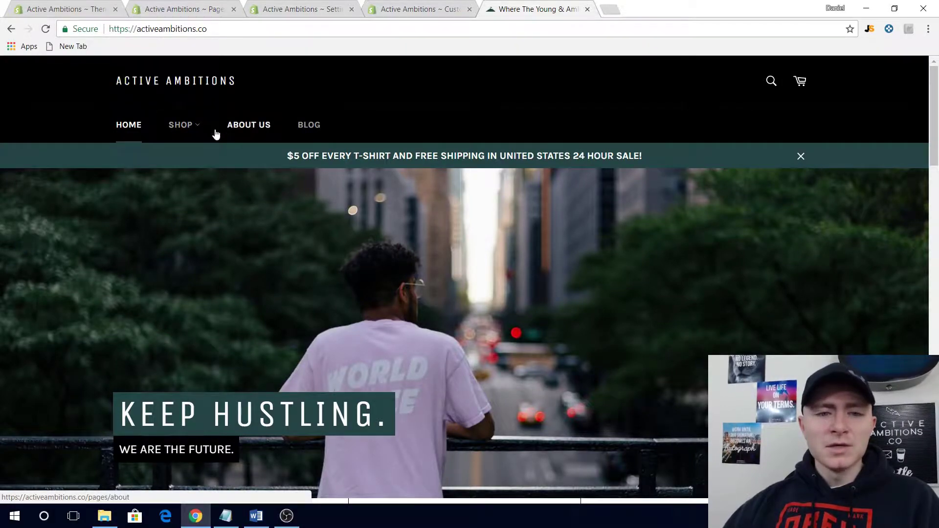
scroll(227, 321, down, 10)
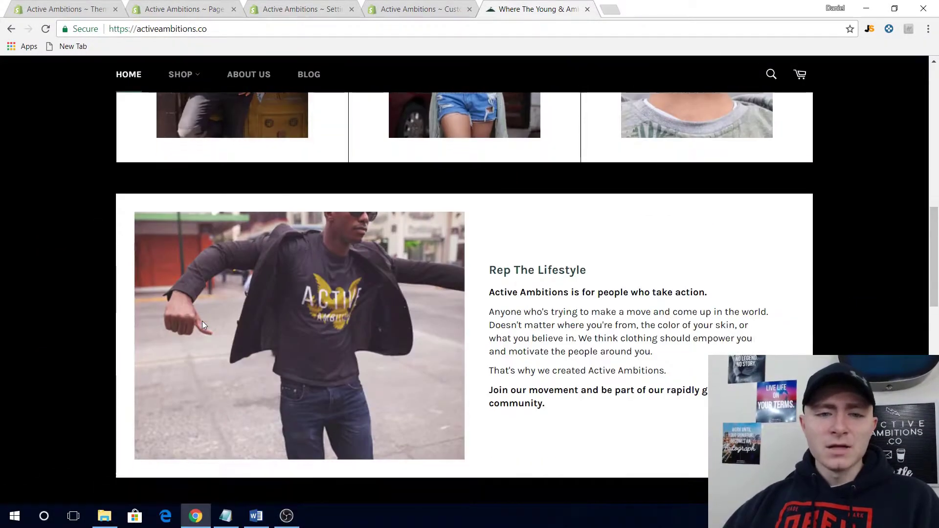
scroll(203, 324, up, 10)
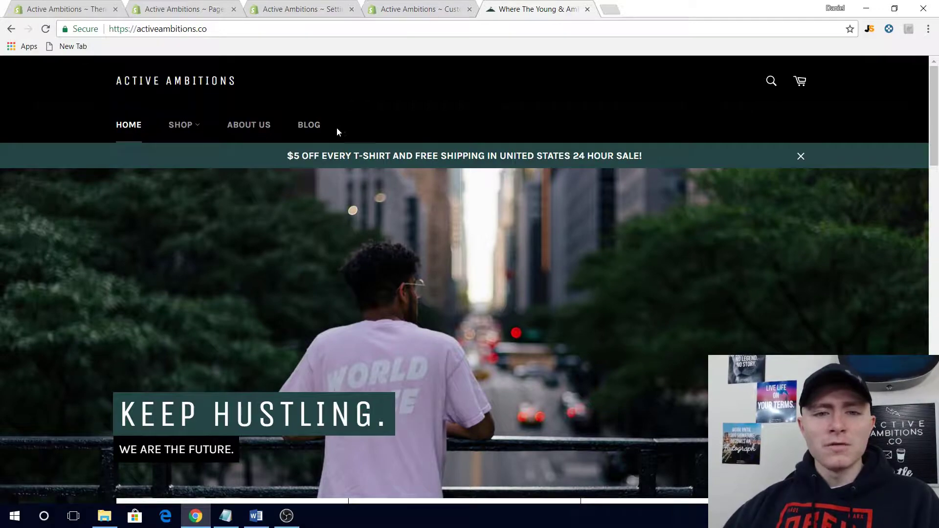
scroll(248, 236, down, 10)
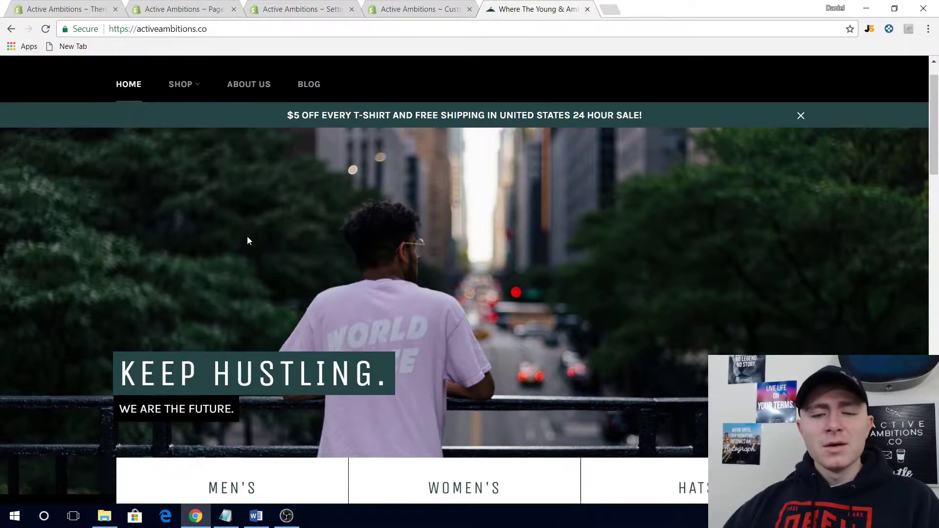
scroll(236, 236, down, 20)
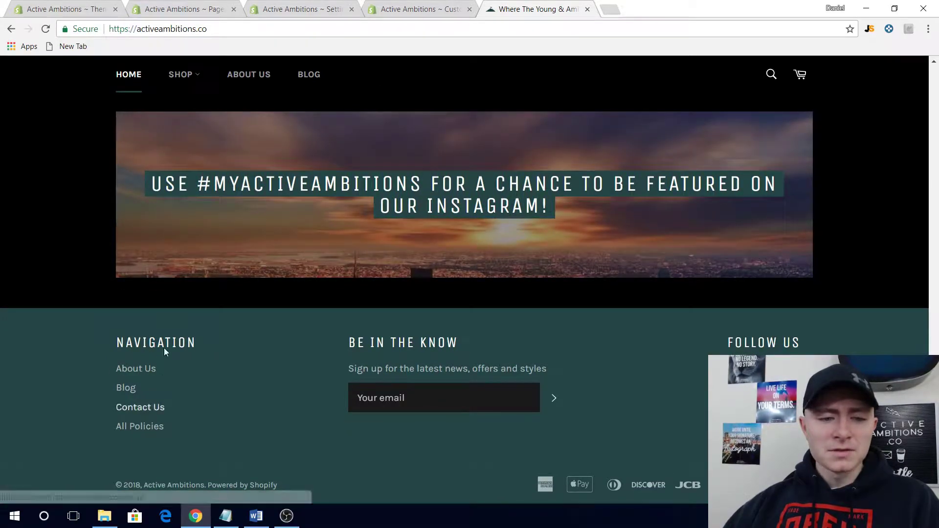
Review the storefront Contact Us page's welcome banner and name, email, phone and message form.
click(144, 408)
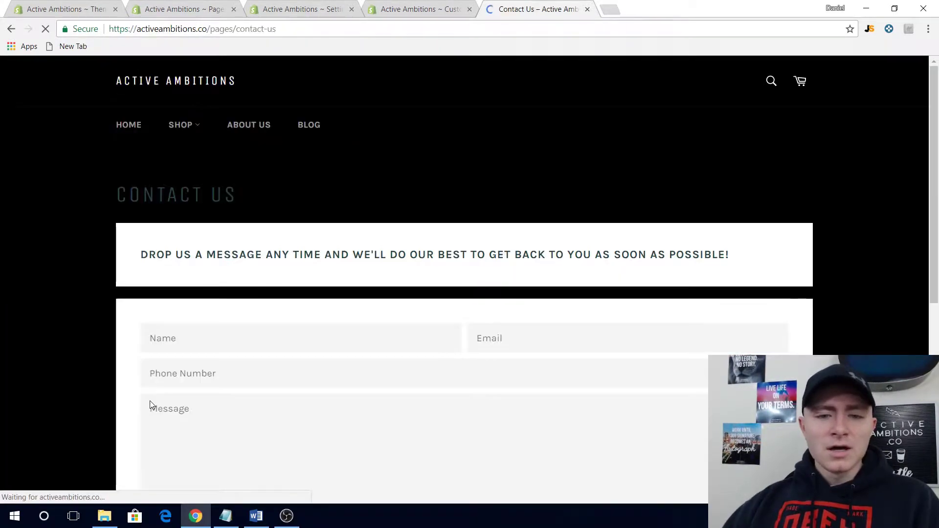
scroll(121, 294, down, 3)
drag(155, 158, 734, 153)
click(733, 153)
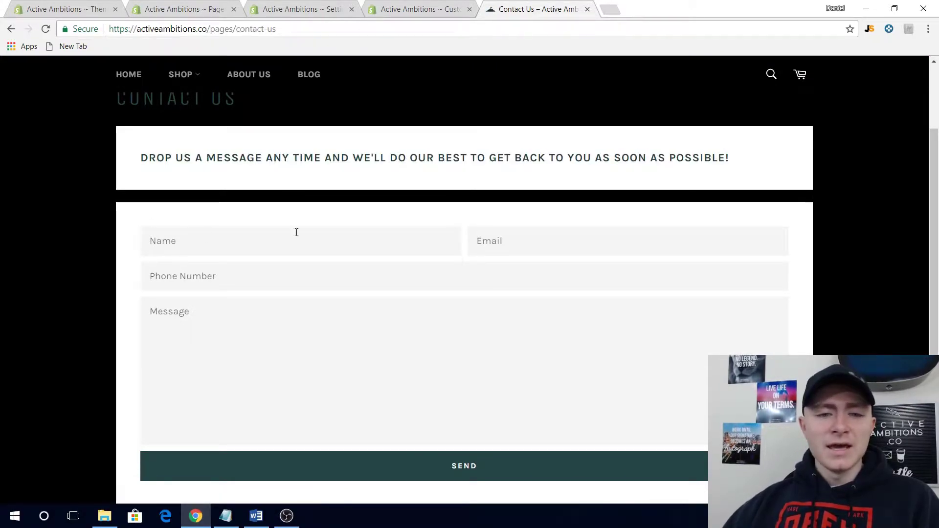
scroll(457, 371, down, 4)
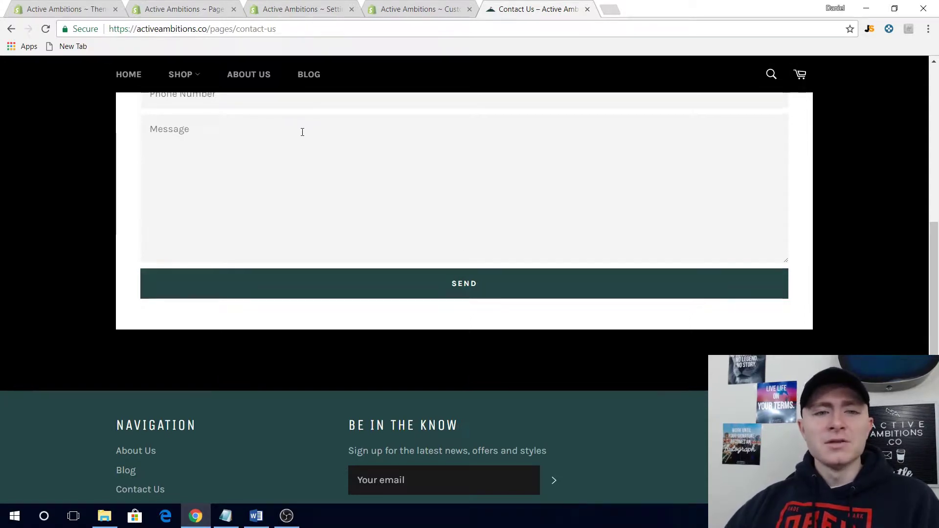
scroll(302, 131, up, 5)
scroll(301, 136, up, 2)
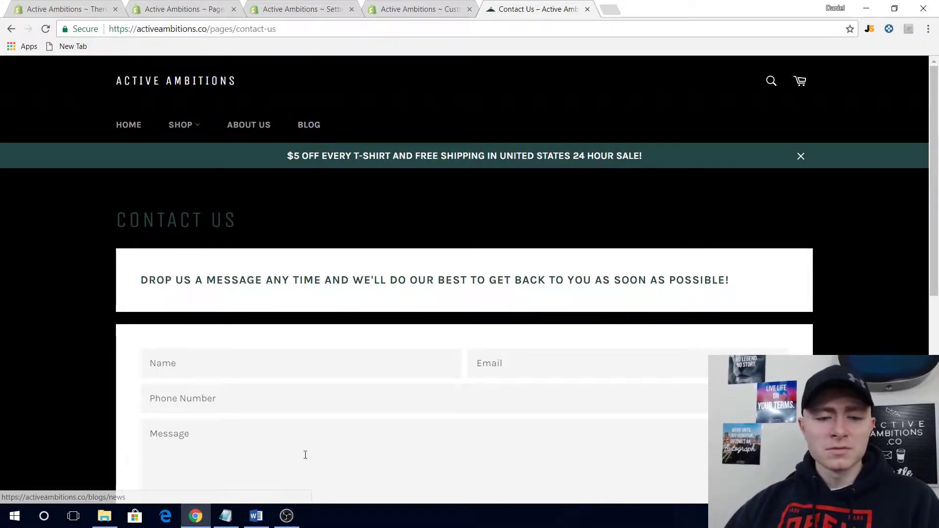
key(ctrl+1)
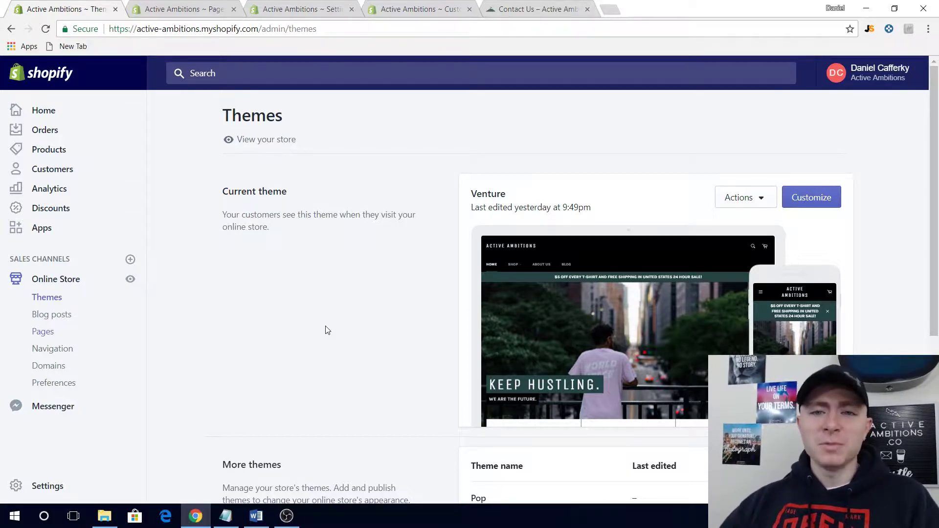
click(538, 8)
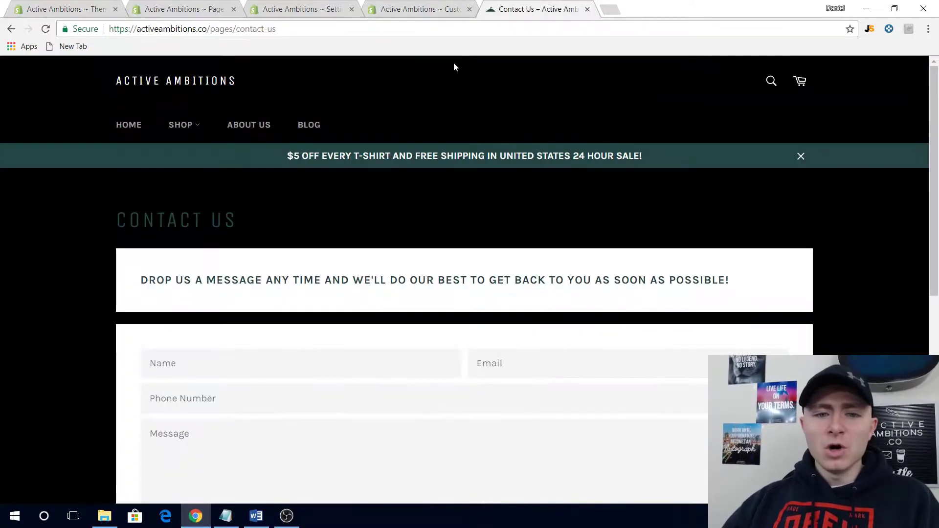
Open ABOUT US from the header and read its Focused On graphic and brand story.
click(248, 130)
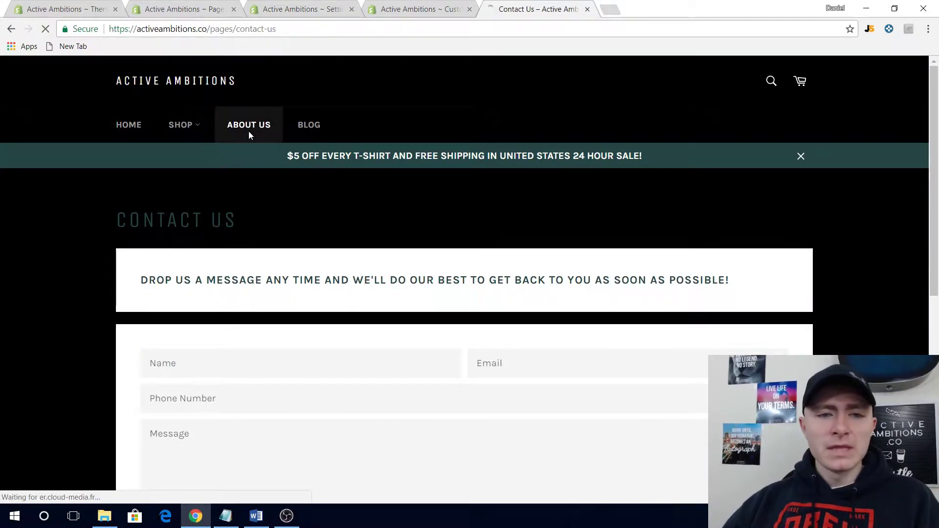
scroll(243, 245, down, 4)
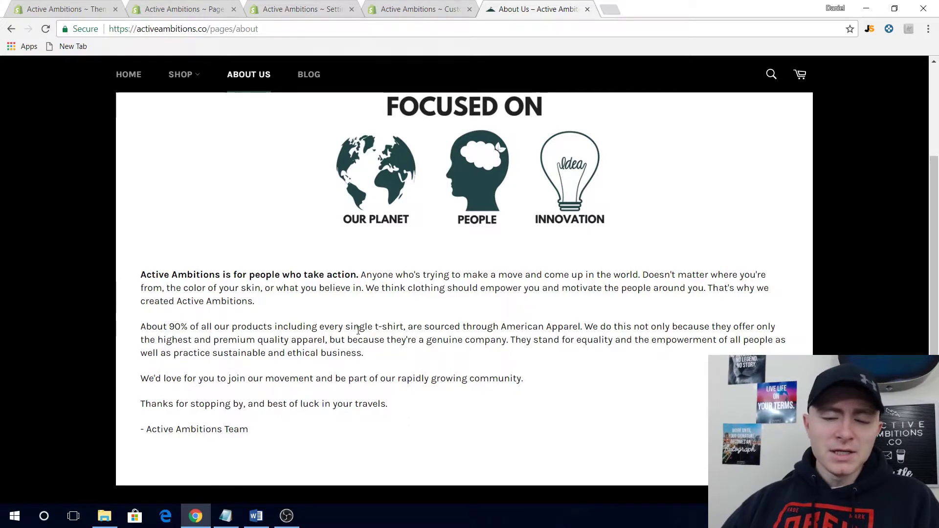
scroll(374, 313, up, 1)
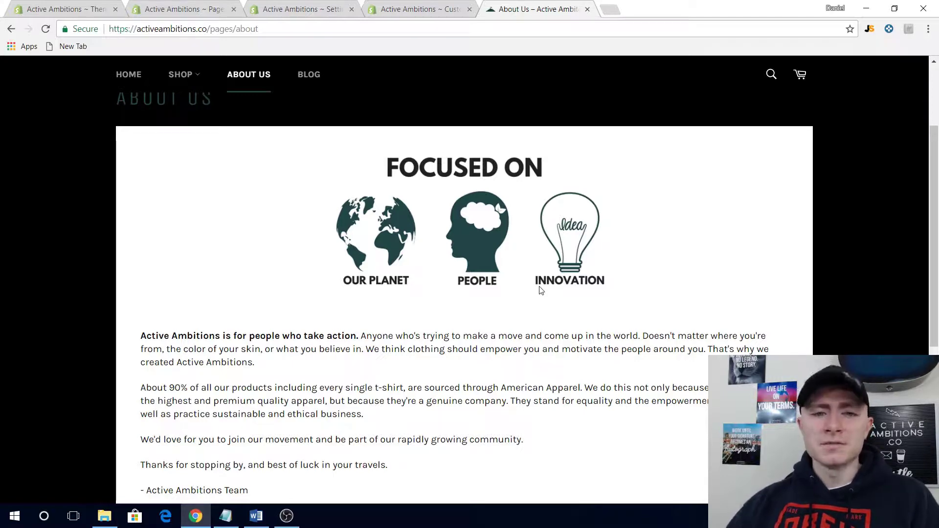
scroll(540, 291, up, 3)
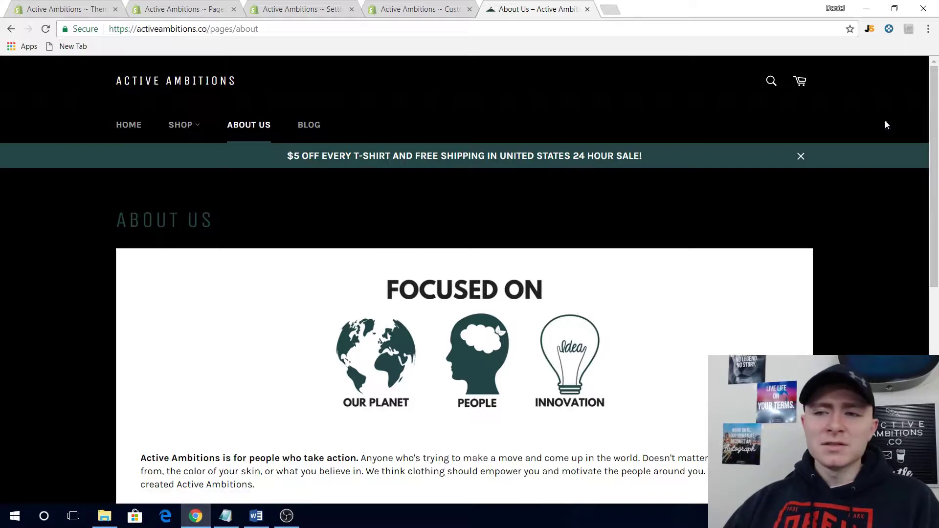
Scroll the About Us page to the footer and back, then return to the admin Themes tab.
drag(934, 122, 936, 330)
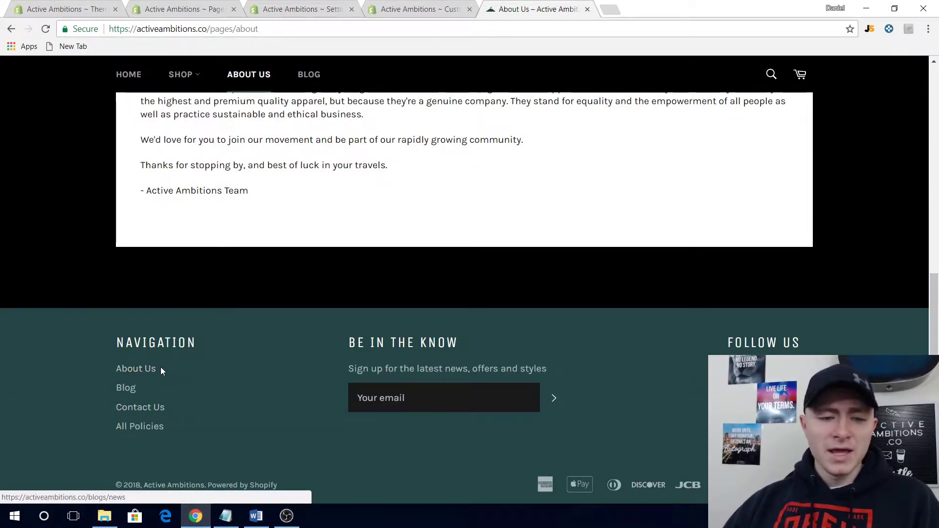
drag(932, 399, 932, 193)
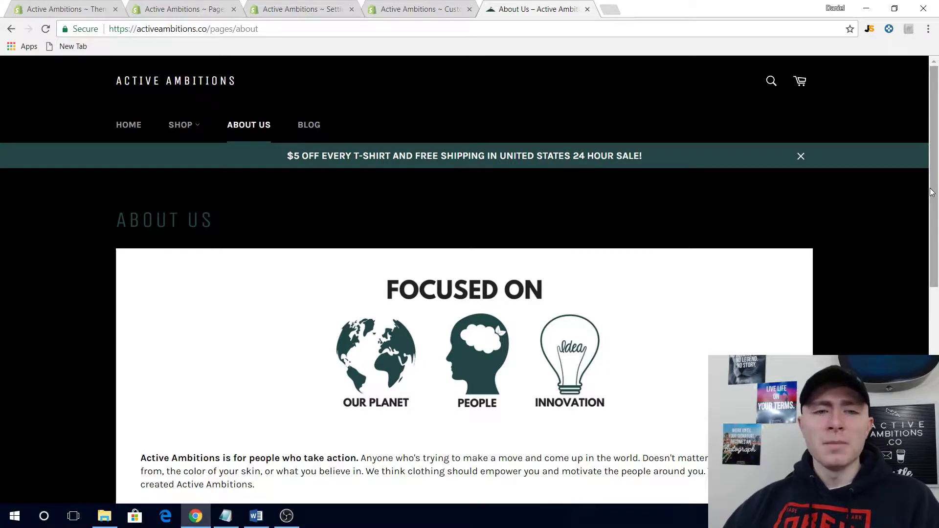
key(ctrl+1)
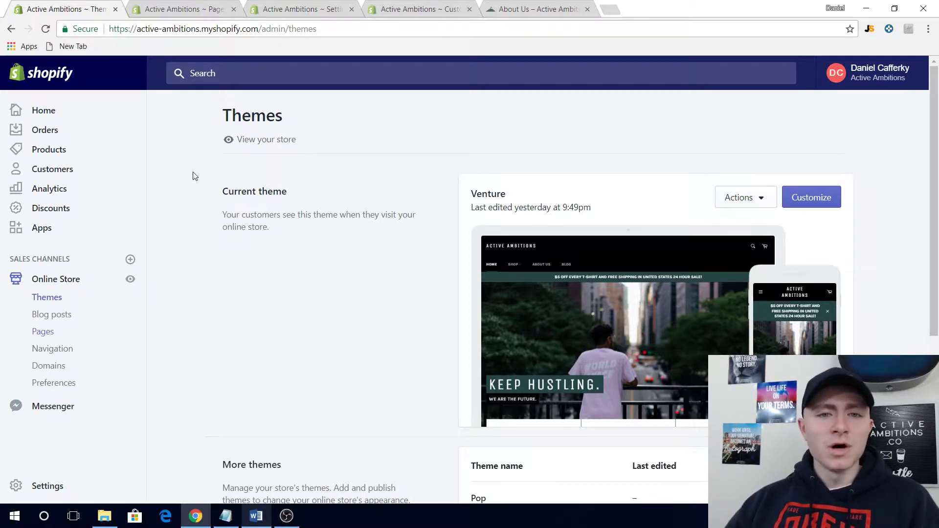
Open Settings > Checkout and scroll to the Refund, privacy, and TOS statements section.
click(305, 2)
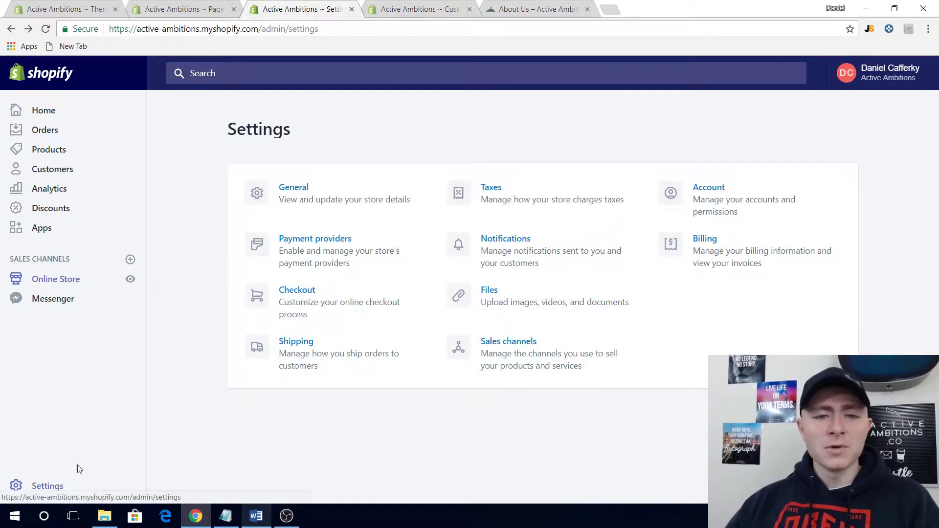
click(299, 292)
scroll(380, 289, down, 10)
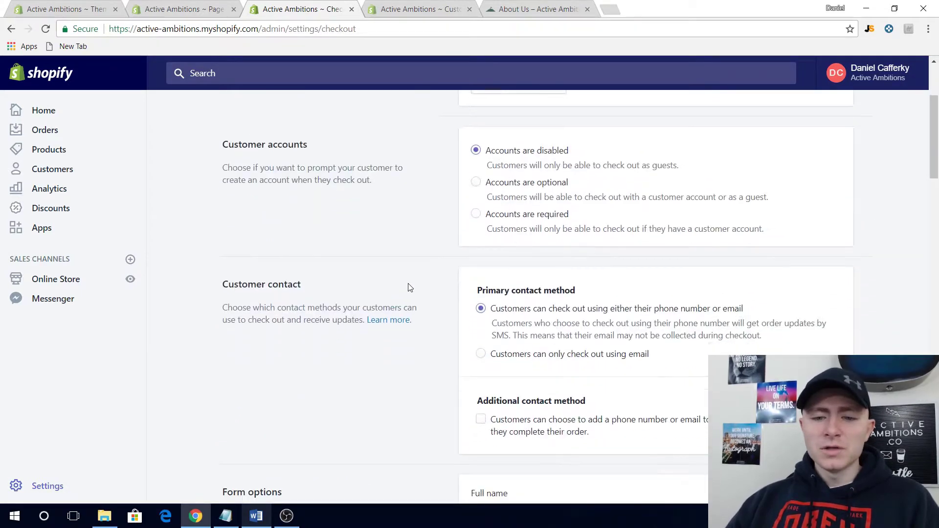
scroll(411, 285, down, 15)
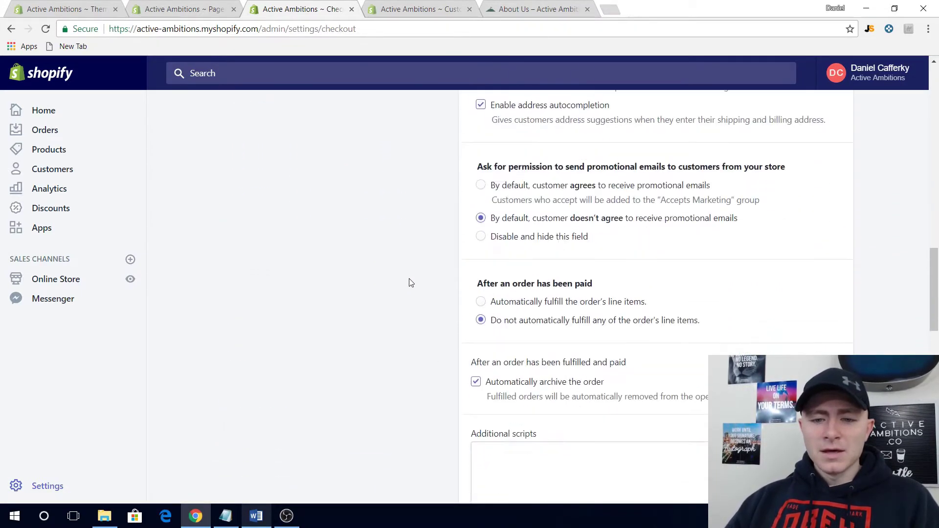
scroll(410, 282, down, 5)
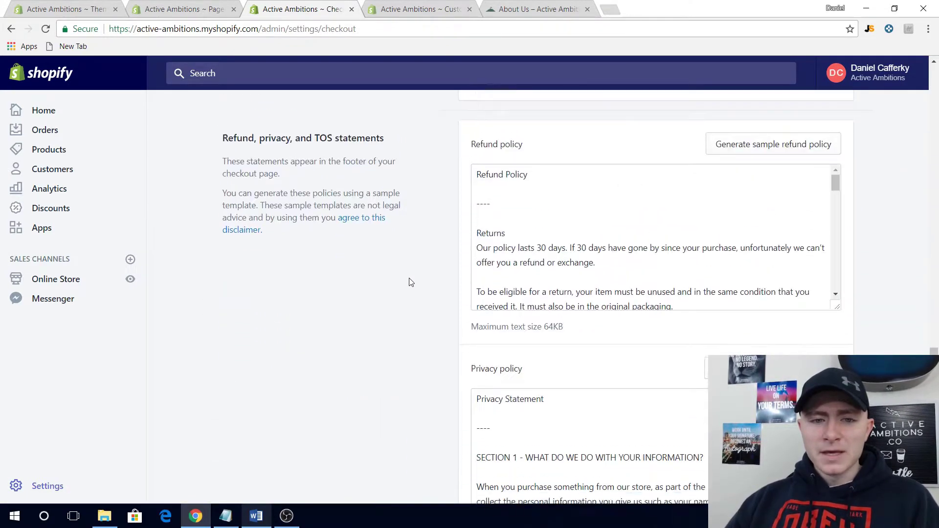
drag(222, 189, 339, 189)
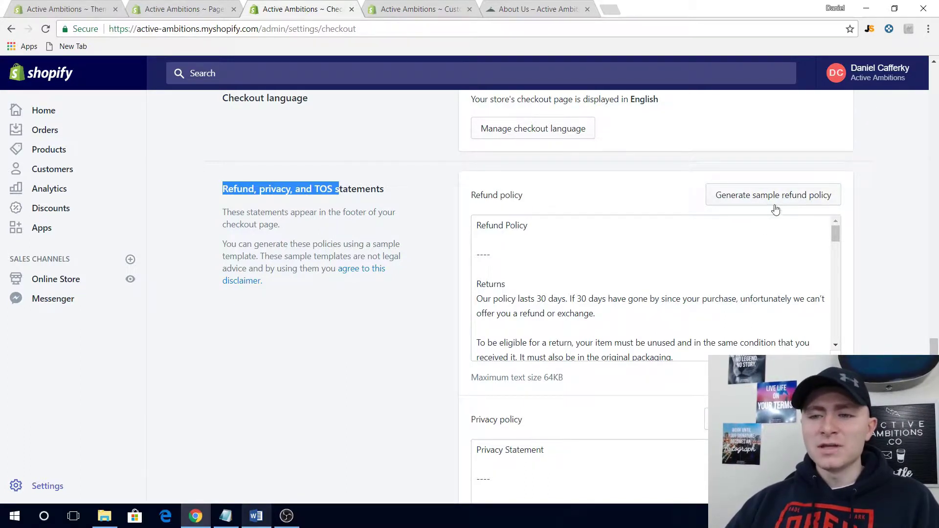
scroll(823, 230, down, 1)
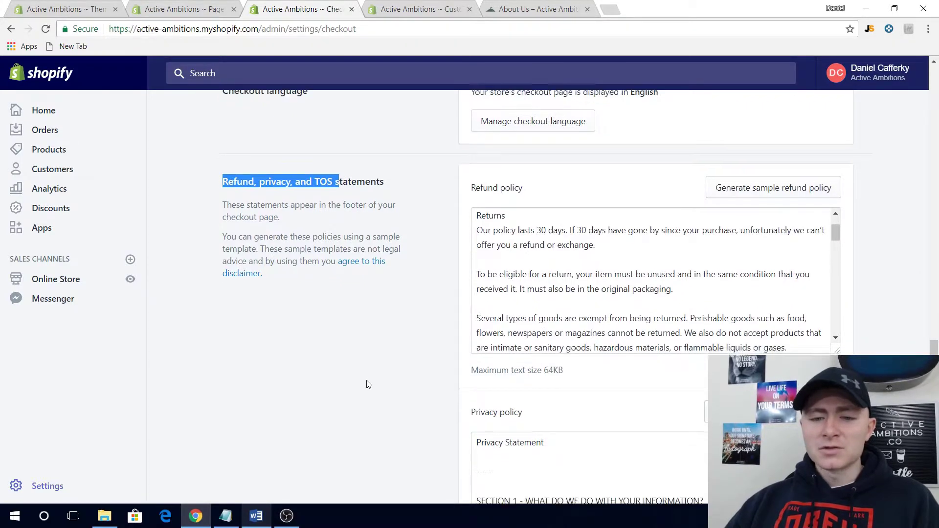
scroll(366, 388, down, 3)
scroll(376, 372, down, 5)
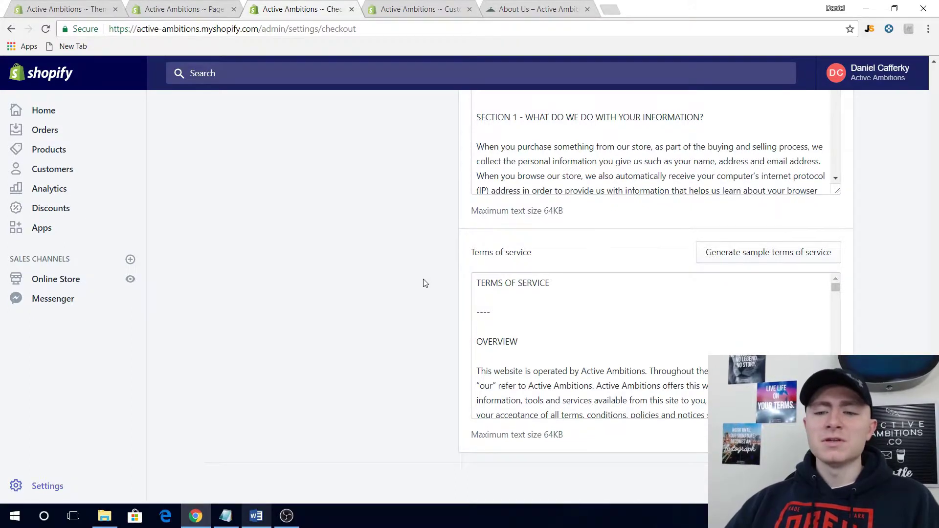
scroll(420, 281, up, 1)
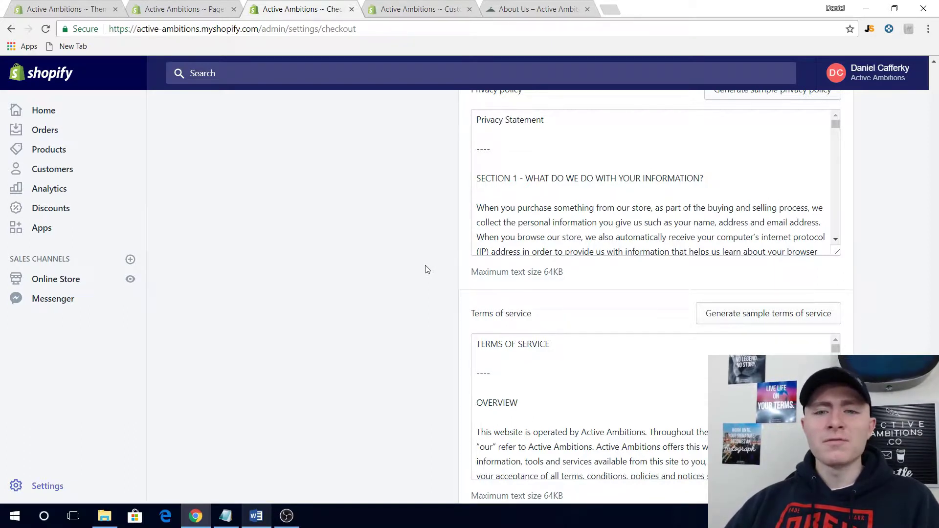
scroll(413, 247, up, 1)
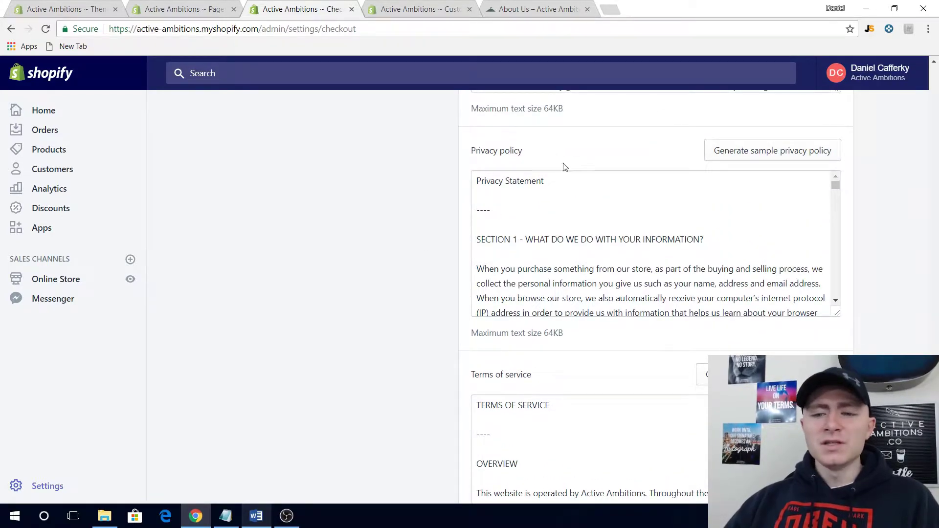
scroll(428, 253, up, 2)
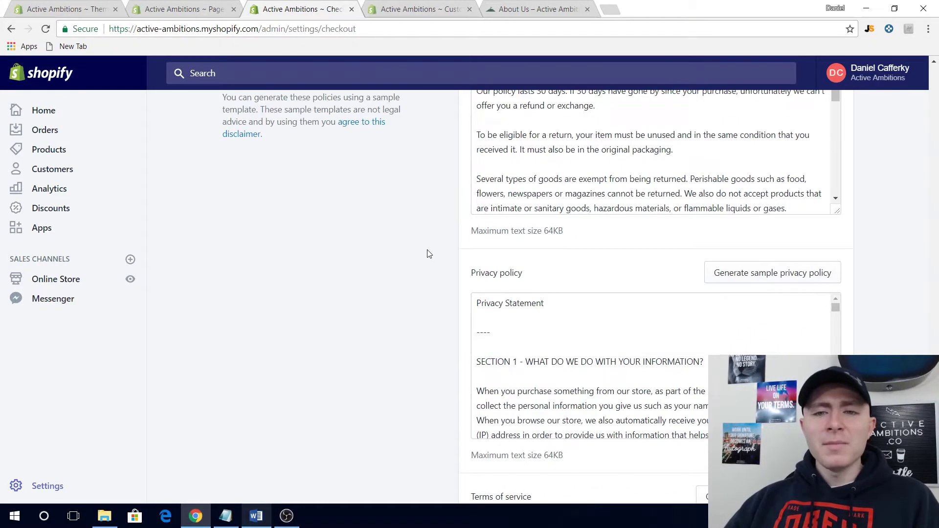
scroll(427, 253, up, 1)
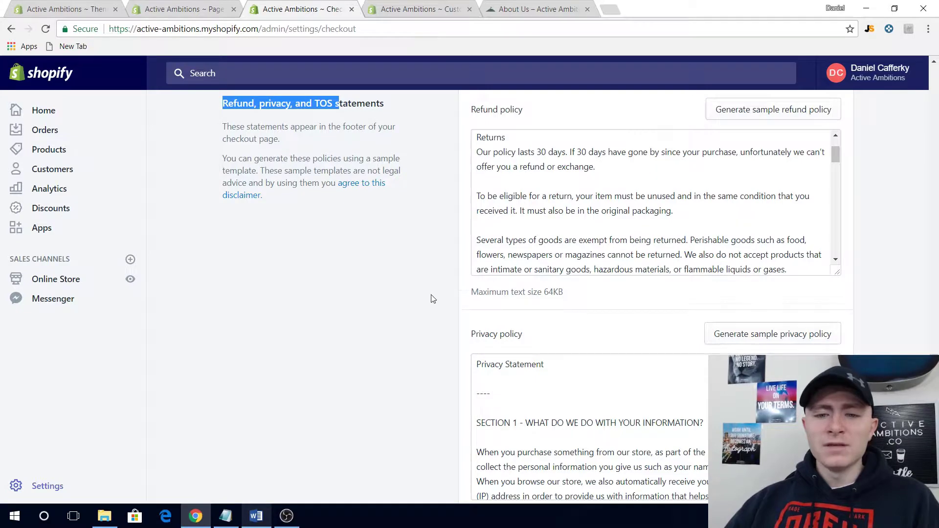
scroll(432, 297, down, 1)
scroll(880, 191, up, 2)
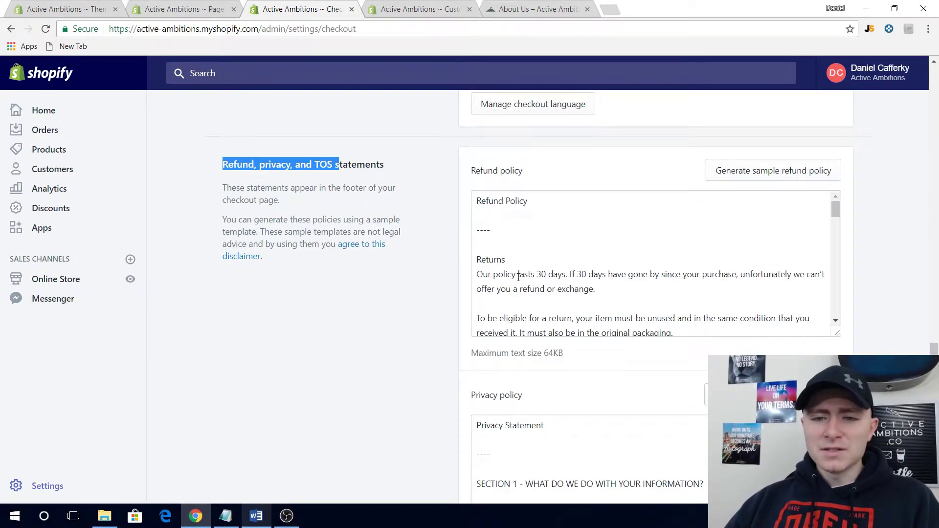
Scroll the refund policy to its Shipping section and check the return mailing address paragraph.
scroll(665, 268, down, 1)
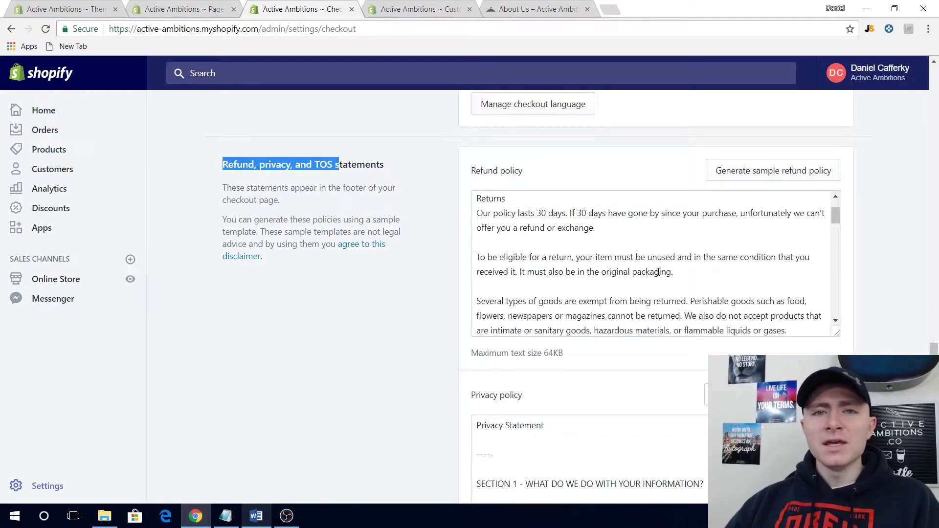
drag(837, 223, 837, 290)
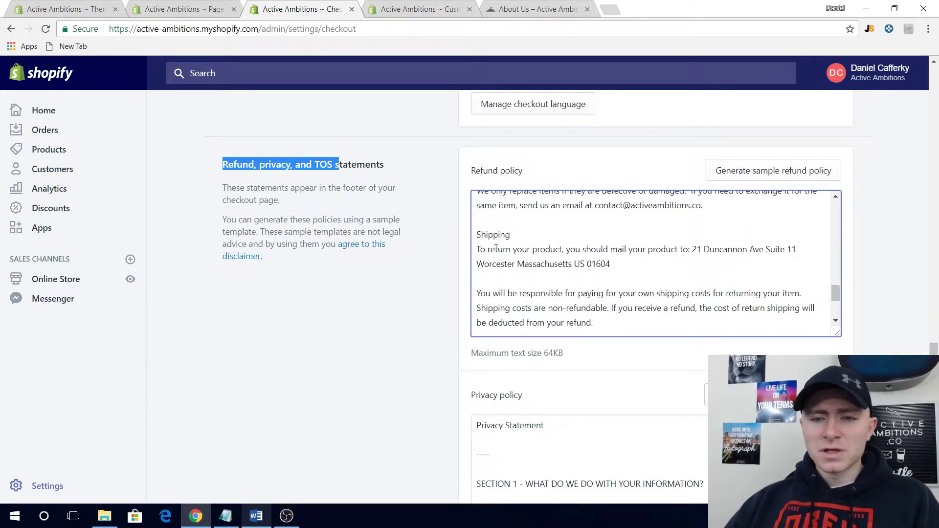
triple_click(604, 264)
click(667, 268)
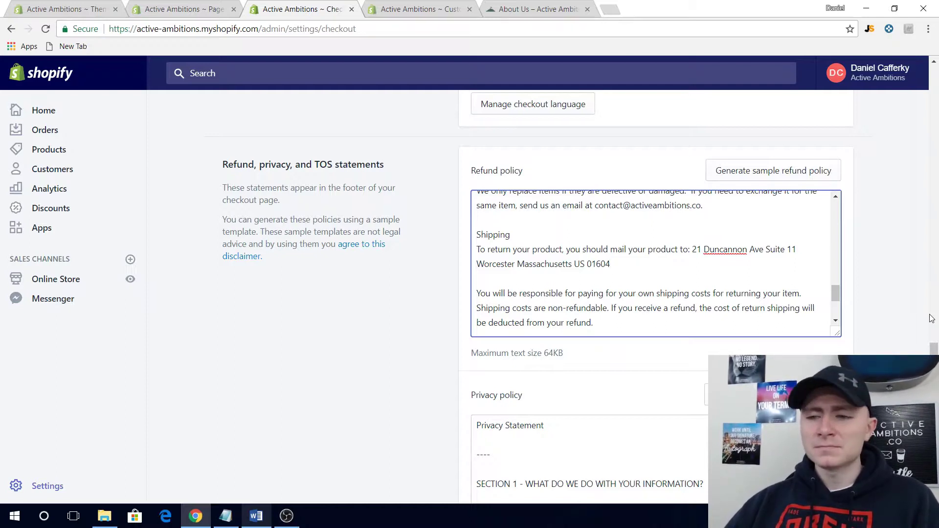
scroll(933, 348, up, 2)
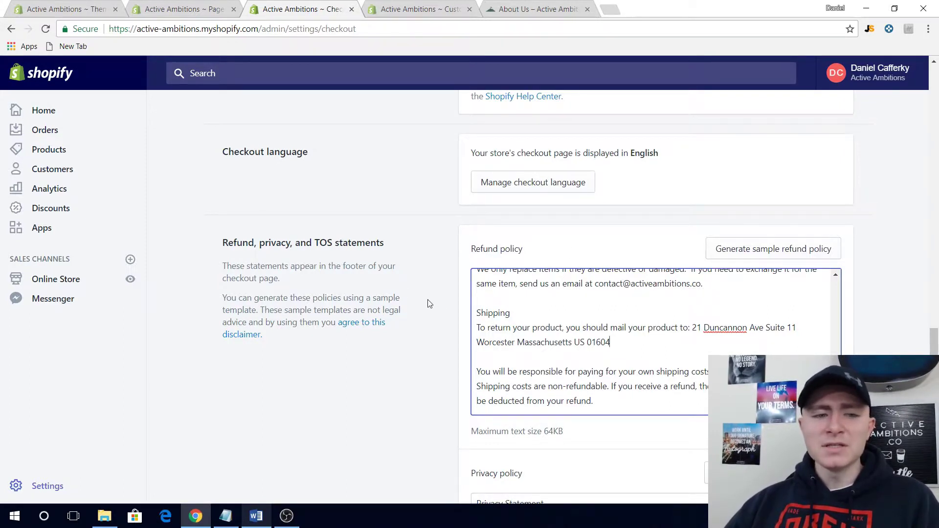
Leave the new page via < Pages, choosing Leave page, then return to the storefront About Us tab.
click(199, 6)
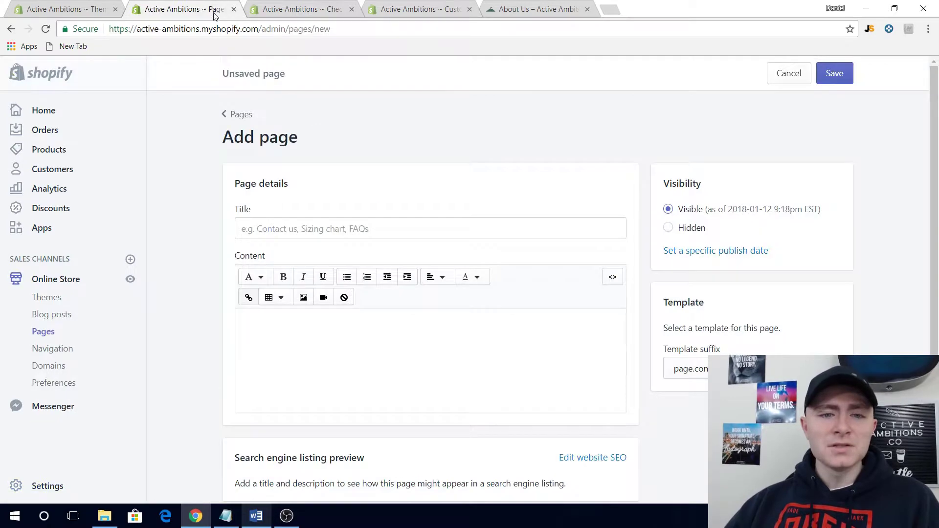
click(226, 114)
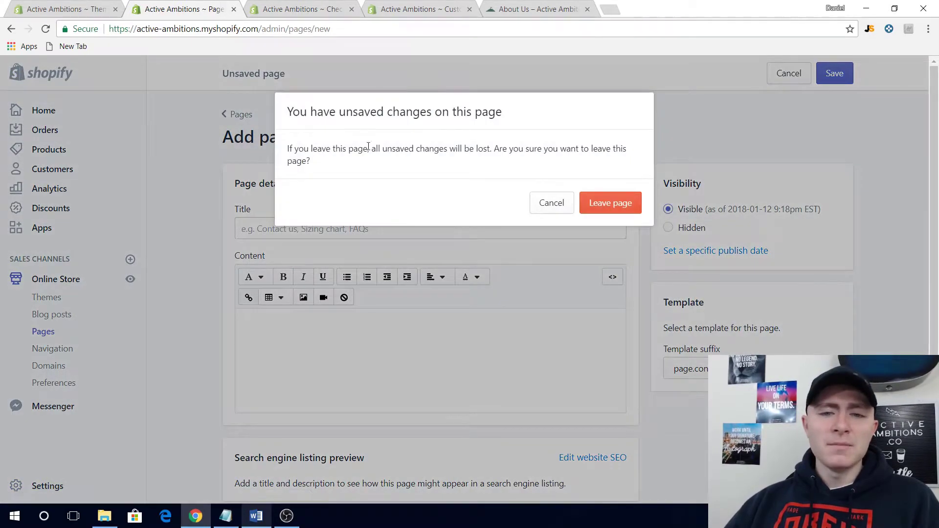
click(611, 204)
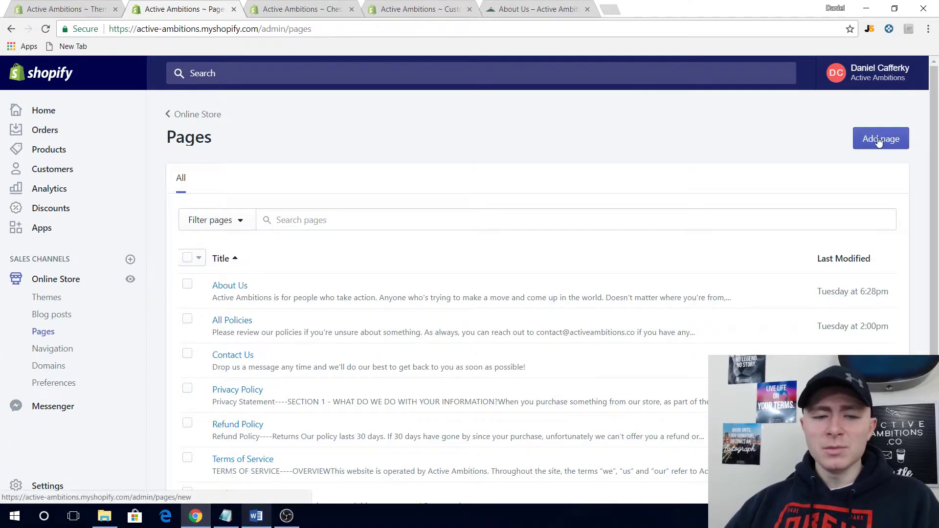
scroll(716, 204, down, 2)
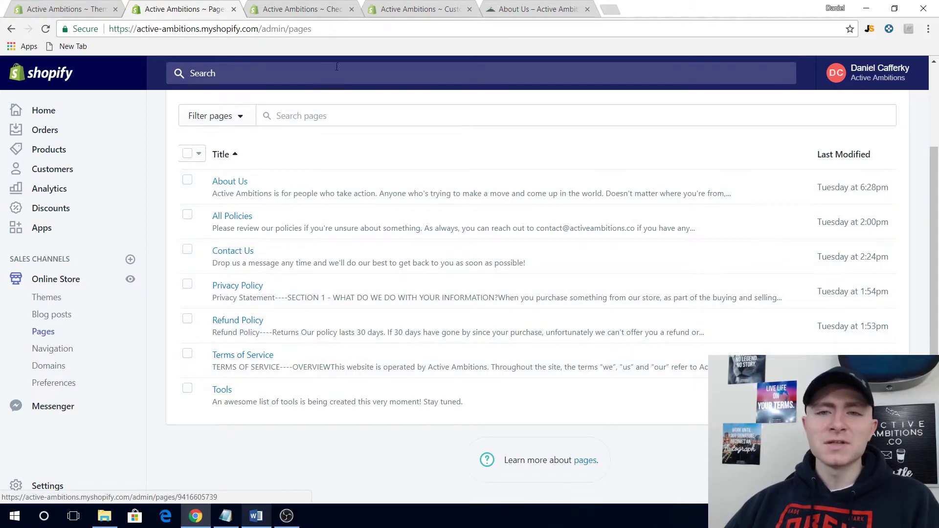
click(526, 8)
Scroll to the About Us page footer and follow the All Policies link.
scroll(842, 130, down, 3)
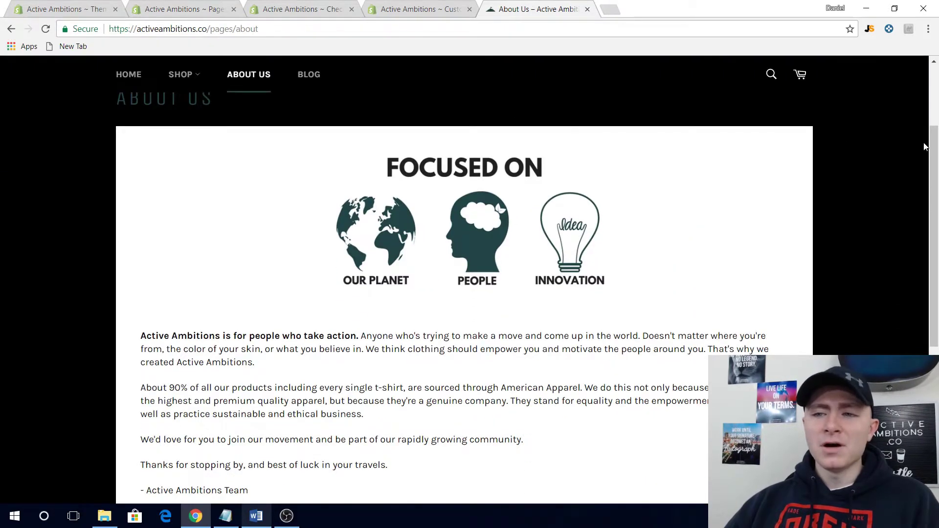
scroll(935, 300, down, 4)
scroll(935, 300, down, 2)
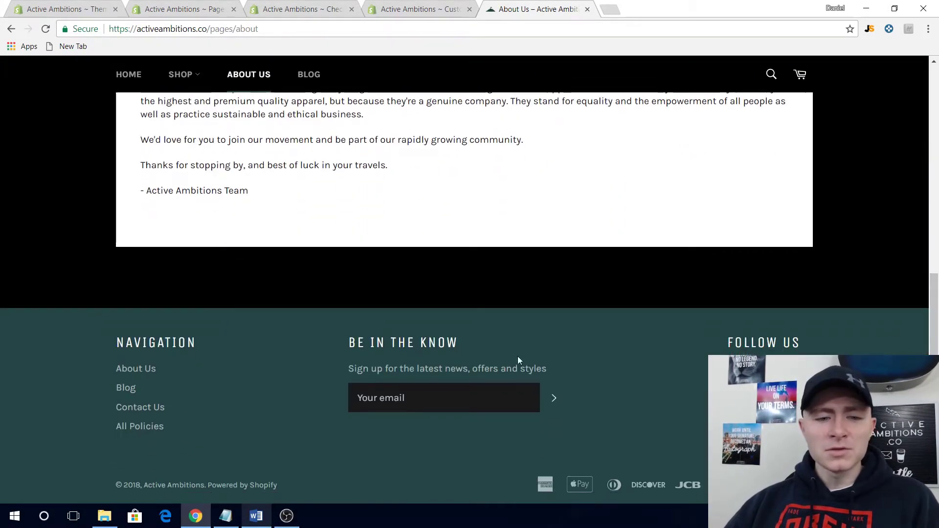
click(133, 427)
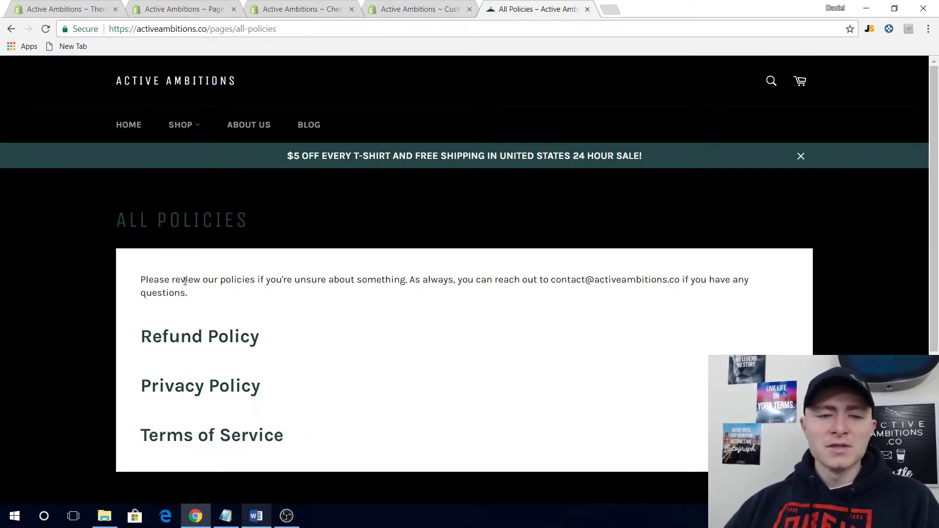
Highlight the All Policies intro sentence about reviewing policies, then clear the highlight.
drag(186, 280, 202, 292)
click(202, 292)
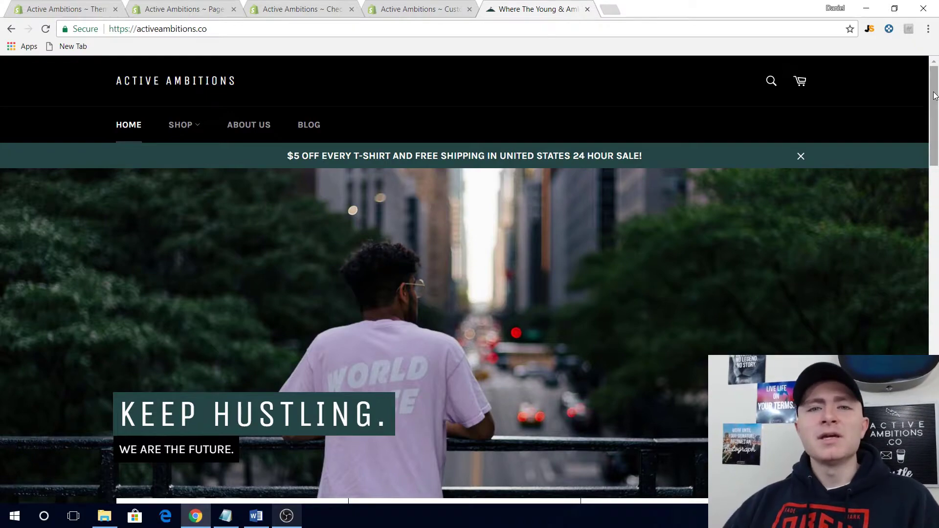
Bring the footer's About Us, Blog, Contact Us and All Policies links and email signup into view.
drag(935, 96, 935, 465)
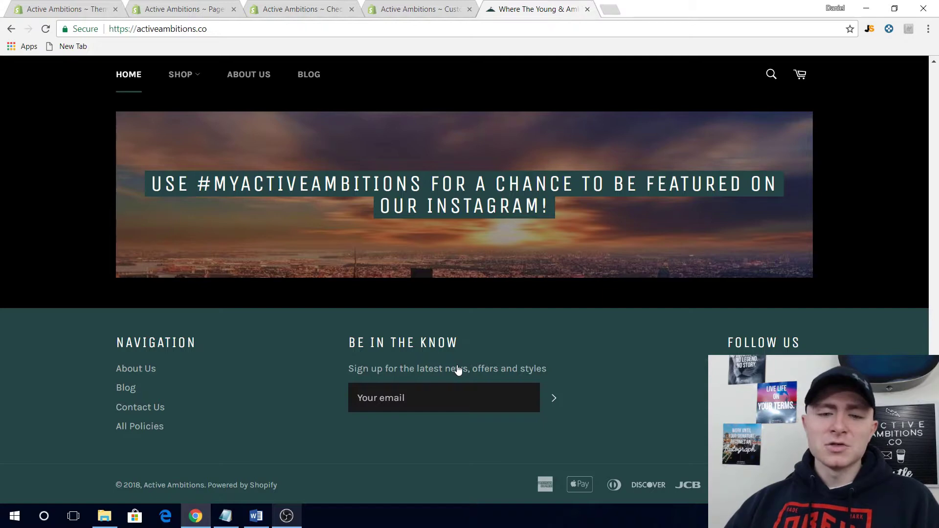
drag(347, 344, 562, 371)
key(Tab)
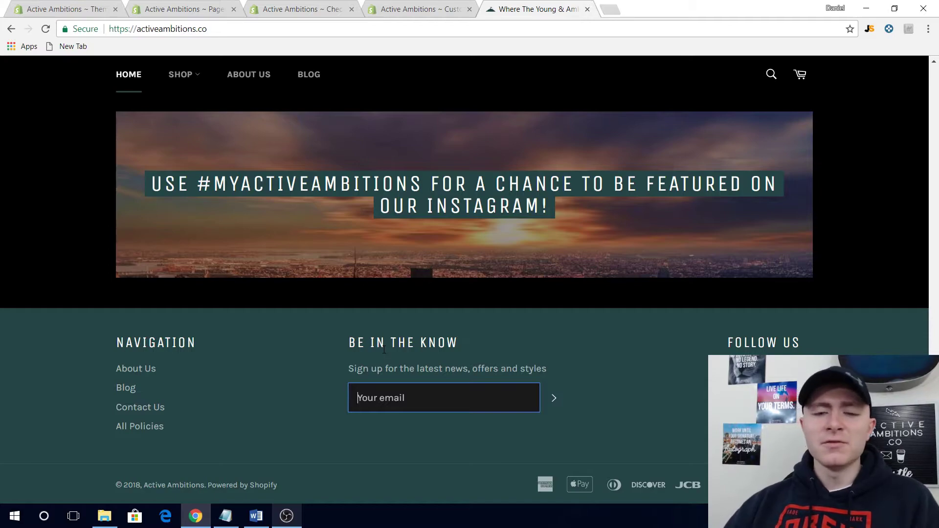
scroll(608, 347, up, 6)
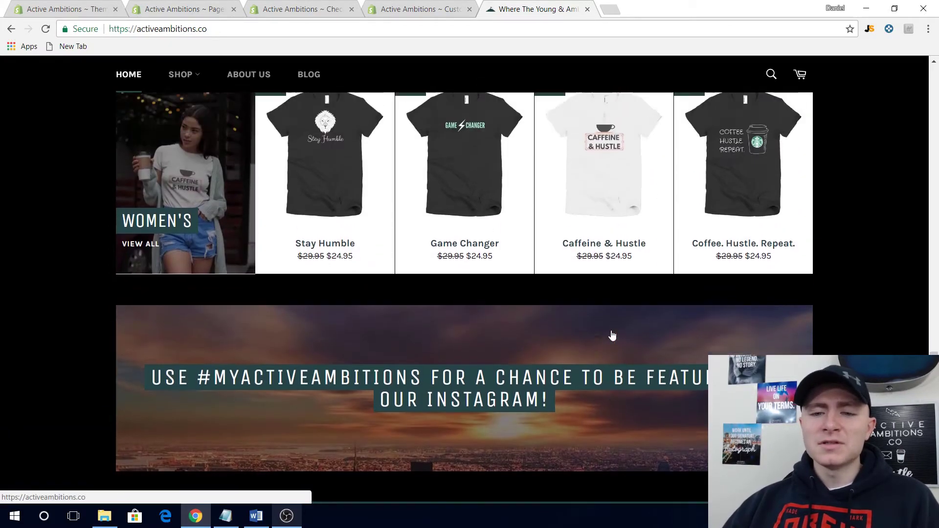
scroll(613, 335, up, 15)
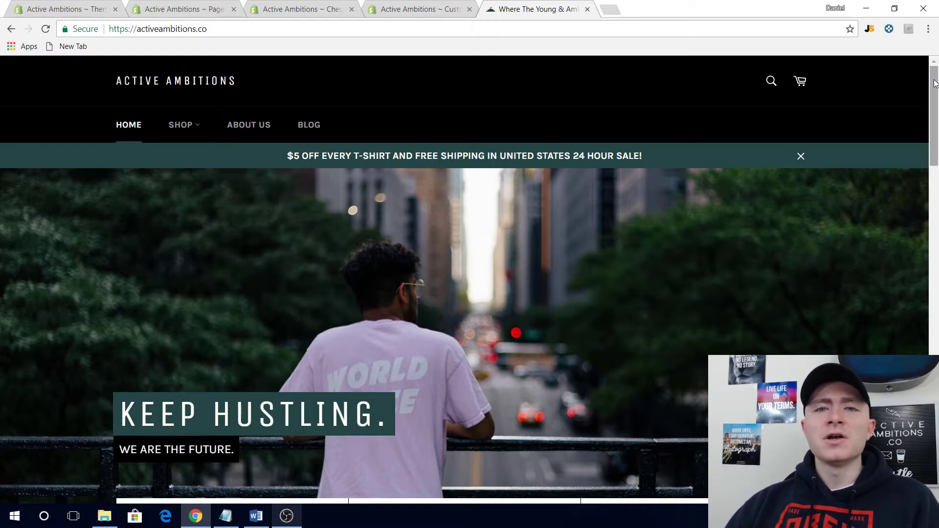
scroll(659, 389, down, 15)
key(Tab)
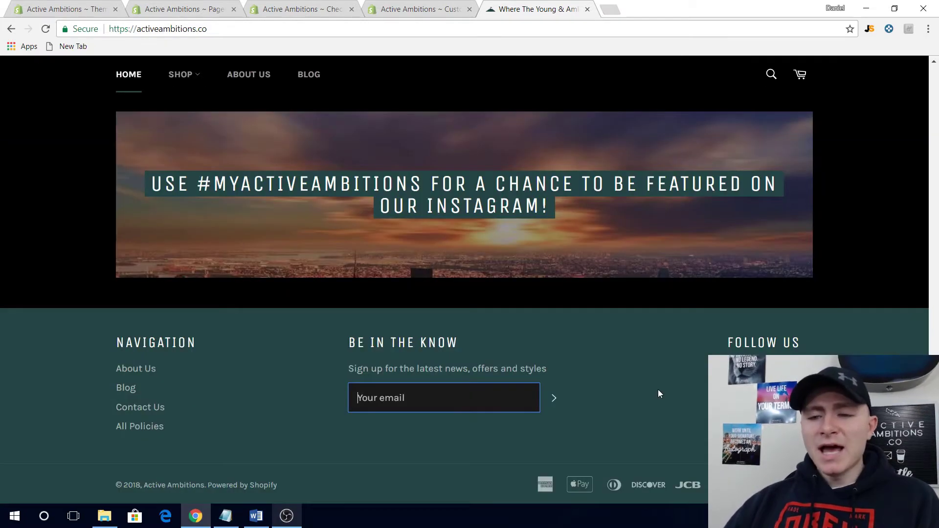